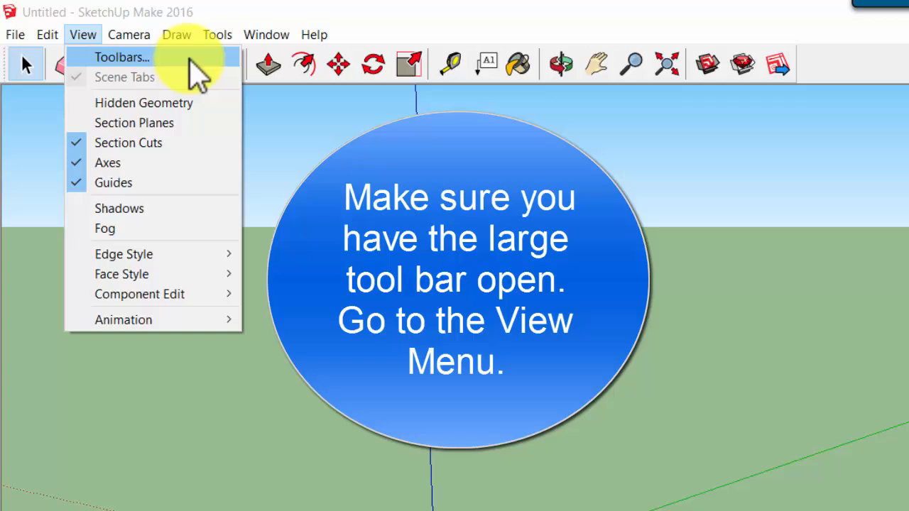
- Enable the Large Tool Set toolbar and close the toolbar settings
{"action": "left_click", "coordinate": [190, 59]}
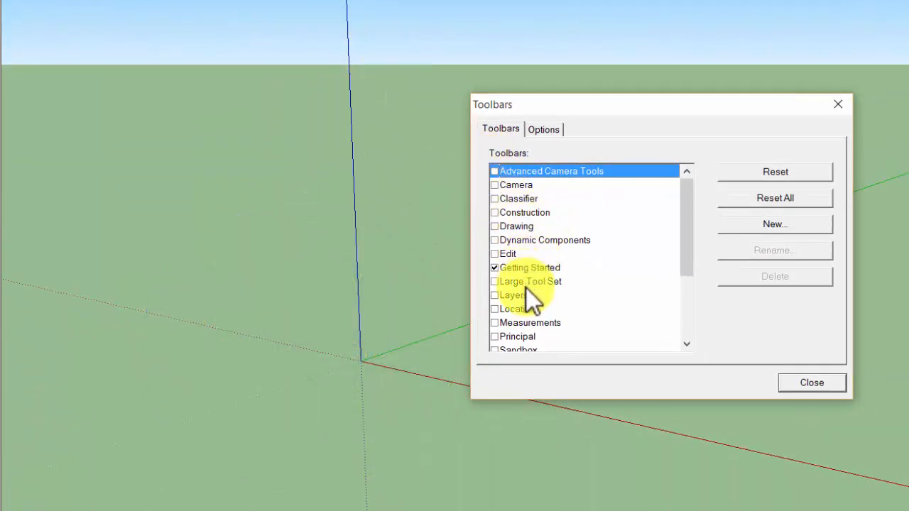
{"action": "left_click", "coordinate": [495, 284]}
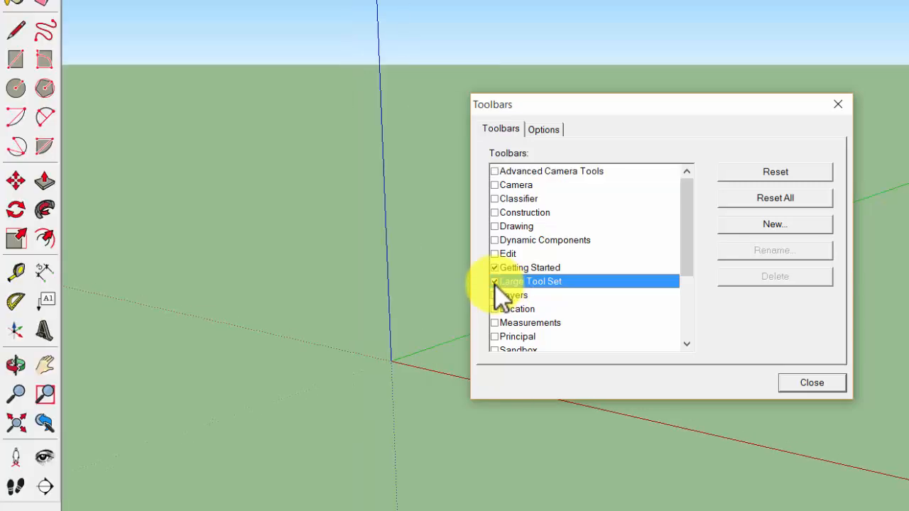
{"action": "left_click", "coordinate": [814, 384]}
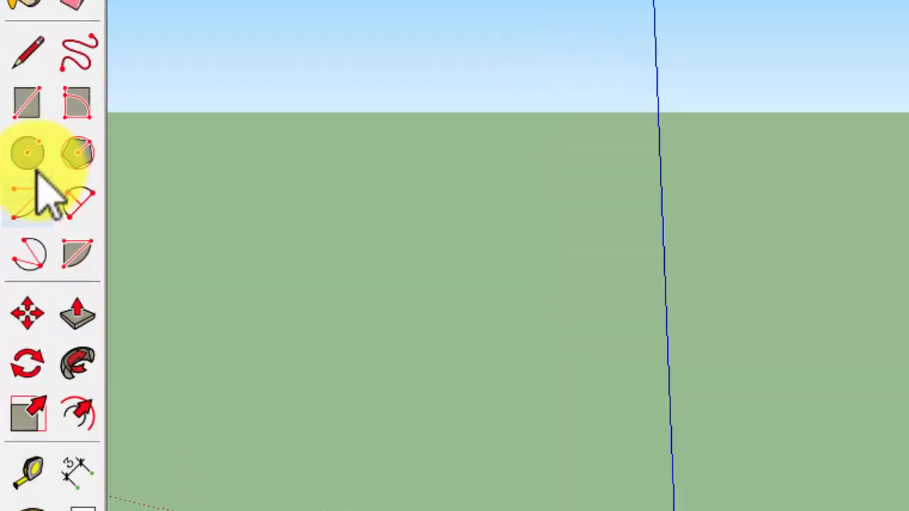
- Draw a small circle on the ground plane, centred on the origin, with its radius point on the red axis
{"action": "left_click", "coordinate": [32, 162]}
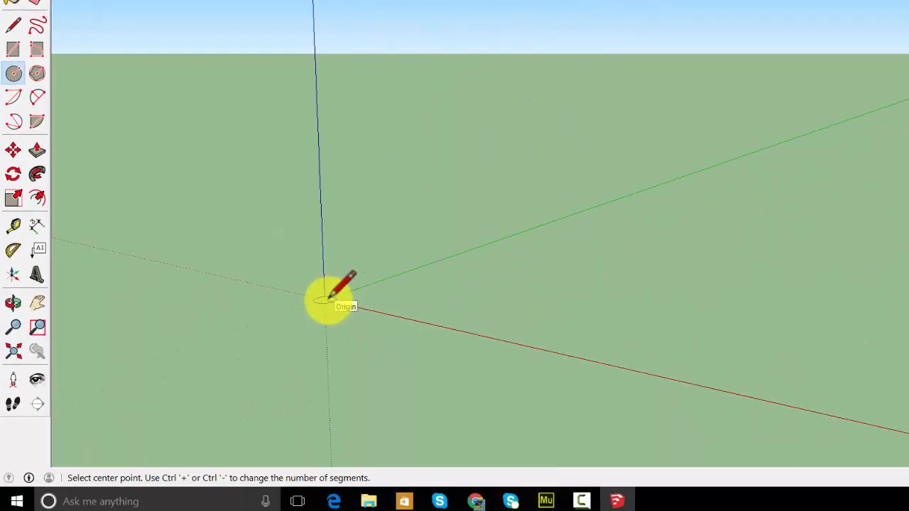
{"action": "left_click", "coordinate": [328, 297]}
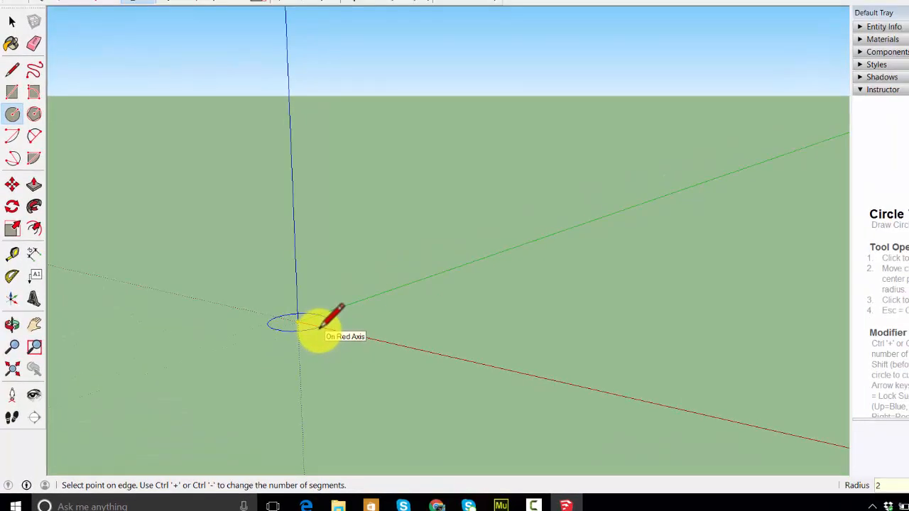
{"action": "left_click", "coordinate": [323, 326]}
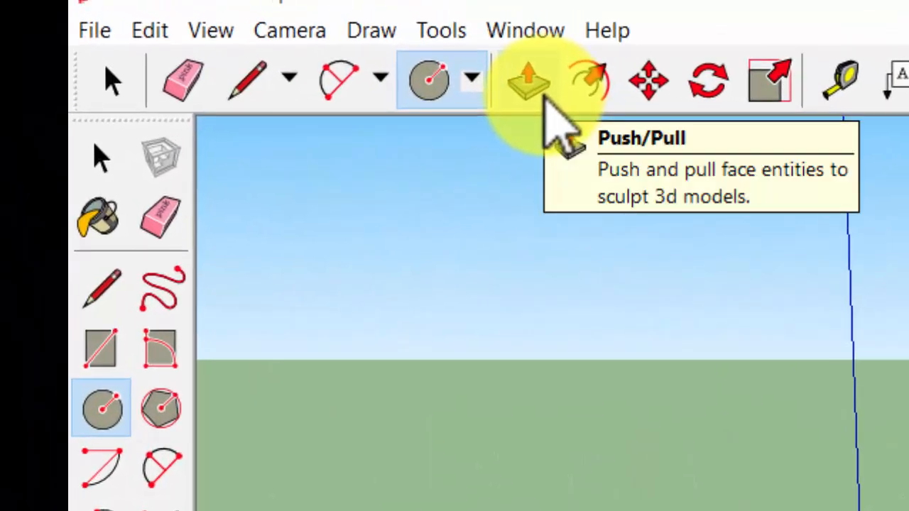
- Extrude the circle upward with Push/Pull into a short cylinder, lower than it is wide
{"action": "left_click", "coordinate": [544, 100]}
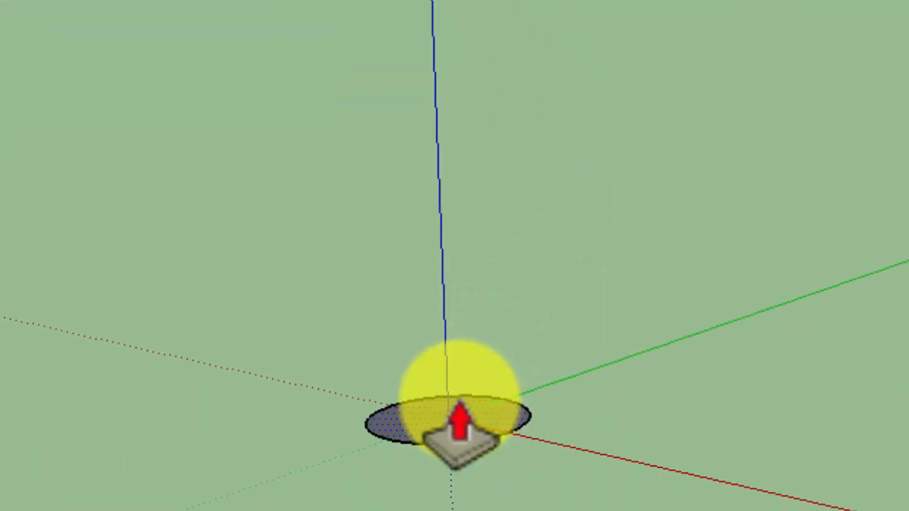
{"action": "left_click", "coordinate": [460, 423]}
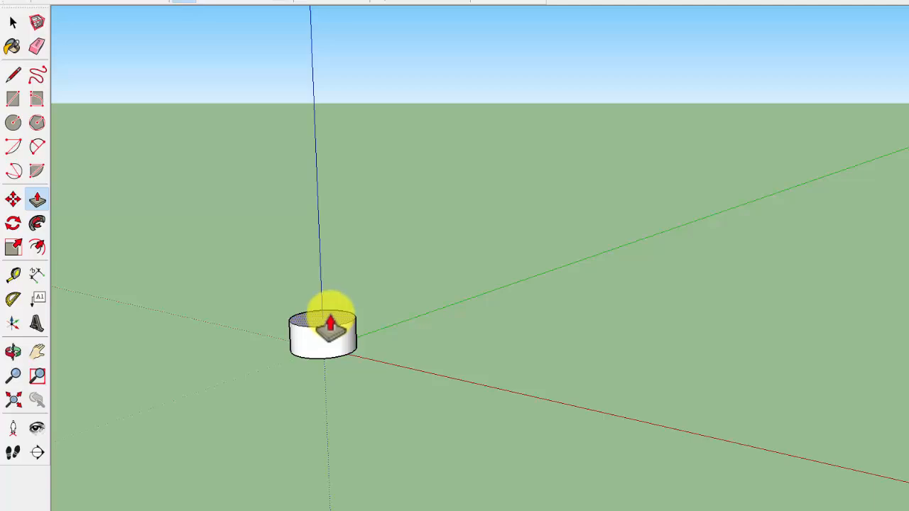
{"action": "left_click", "coordinate": [330, 325]}
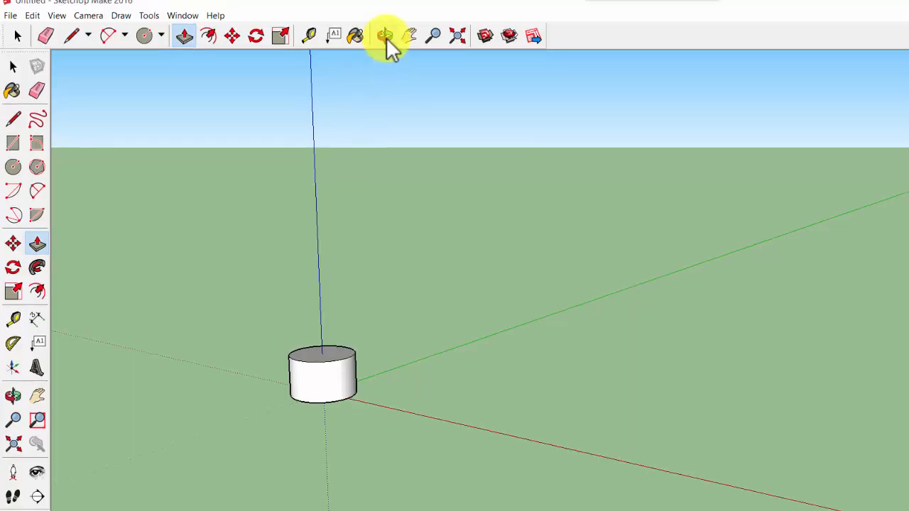
- Enlarge the cylinder's top circle outward with the Move tool so the sides flare into a flowerpot shape
{"action": "left_click", "coordinate": [385, 34]}
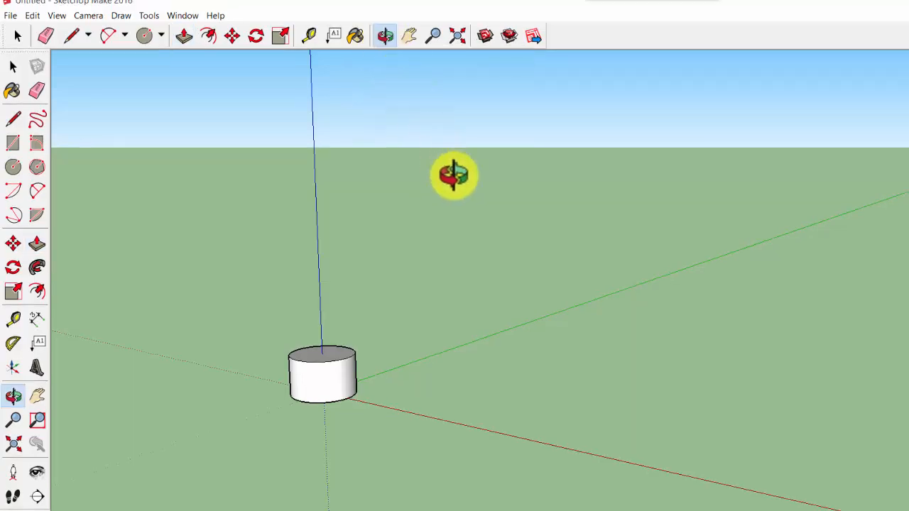
{"action": "left_click_drag", "start_coordinate": [454, 176], "coordinate": [520, 241]}
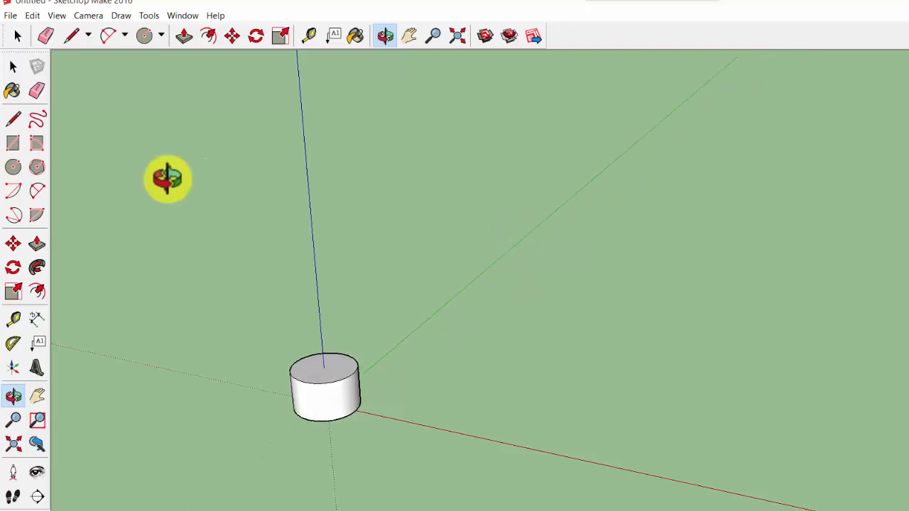
{"action": "left_click", "coordinate": [13, 244]}
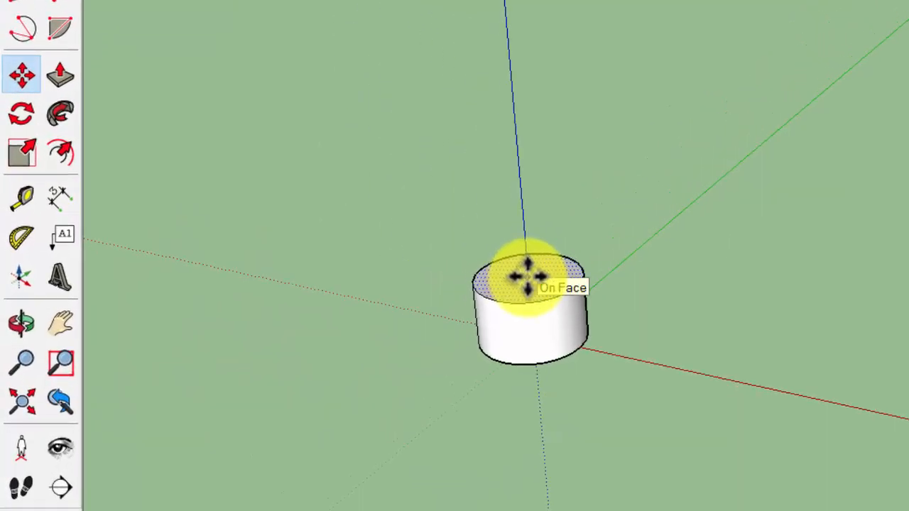
{"action": "left_click", "coordinate": [570, 291]}
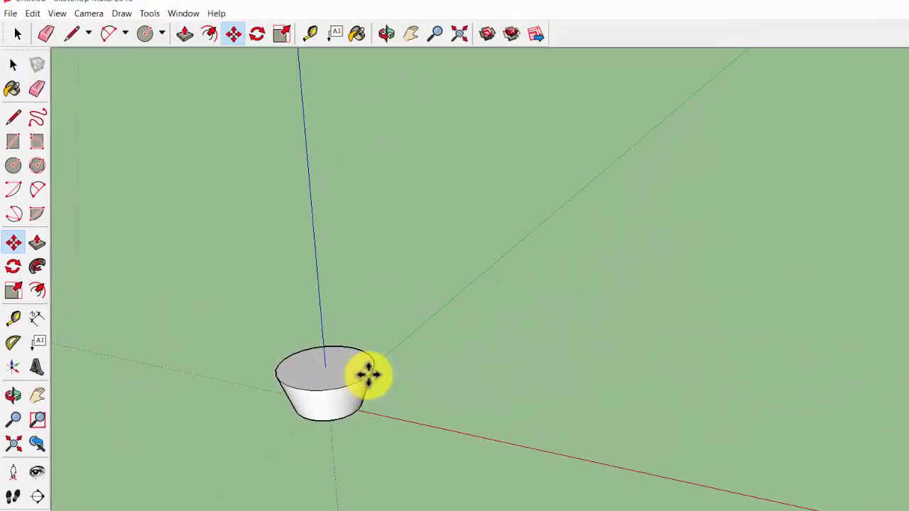
{"action": "left_click", "coordinate": [368, 374]}
- Pull a duplicate of the pot's top face straight up with Push/Pull to add a short rim band
{"action": "left_click", "coordinate": [385, 38]}
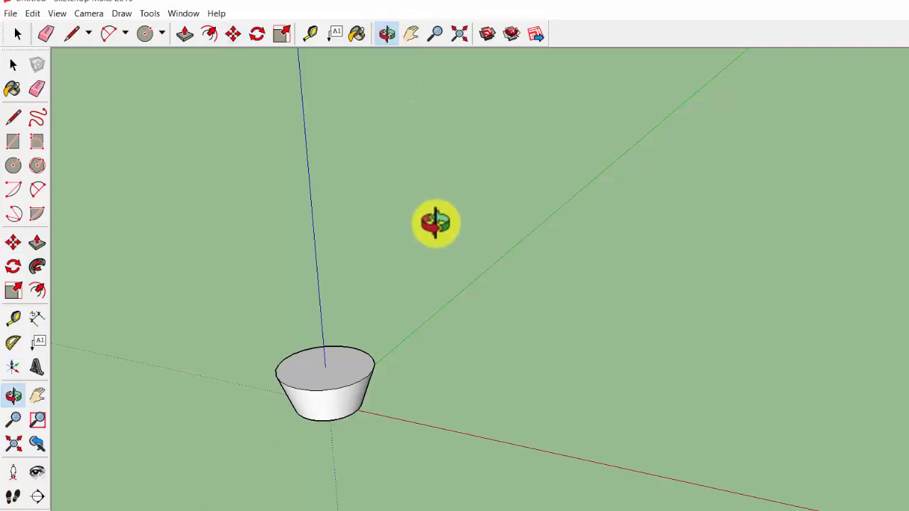
{"action": "left_click_drag", "start_coordinate": [436, 222], "coordinate": [440, 162]}
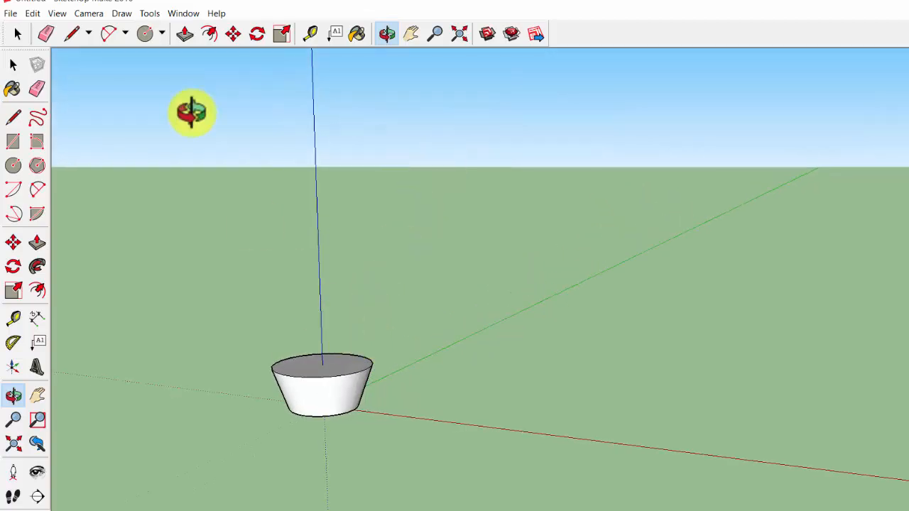
{"action": "left_click_drag", "start_coordinate": [406, 164], "coordinate": [416, 214]}
{"action": "left_click", "coordinate": [36, 246]}
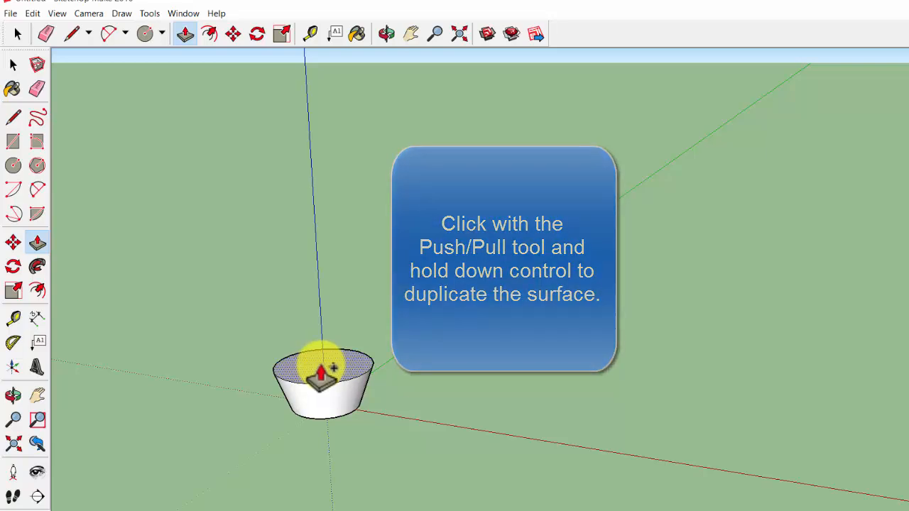
{"action": "left_click", "coordinate": [321, 376], "text": "ctrl"}
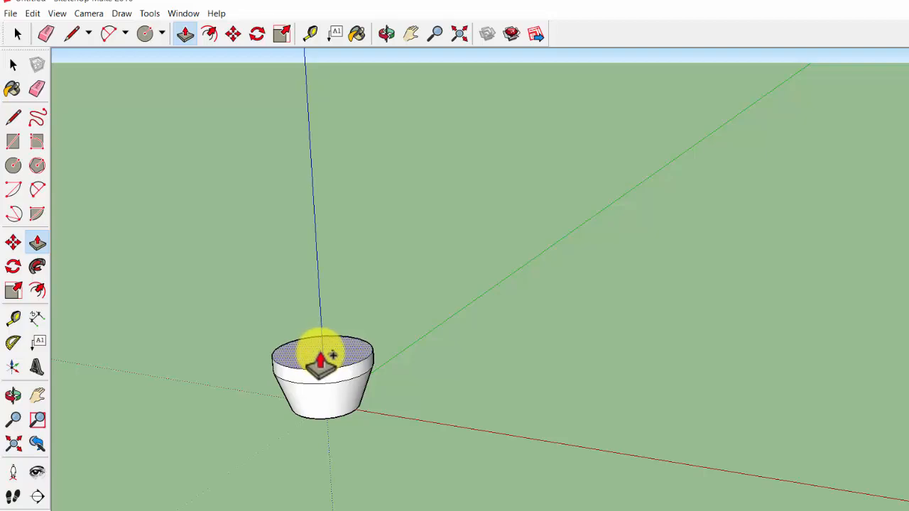
{"action": "left_click", "coordinate": [321, 361]}
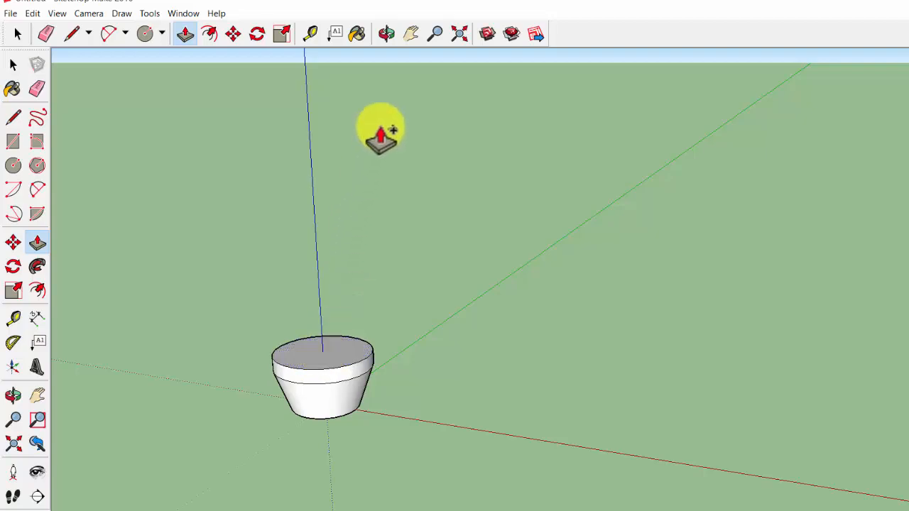
- Delete the top face of the rim to open the pot down to the inner surface
{"action": "left_click", "coordinate": [387, 32]}
{"action": "left_click_drag", "start_coordinate": [413, 166], "coordinate": [373, 297]}
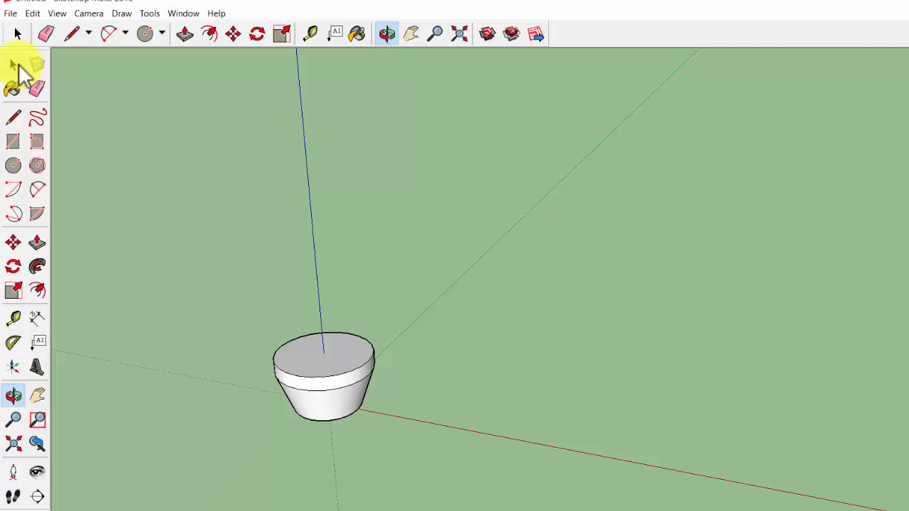
{"action": "left_click", "coordinate": [12, 64]}
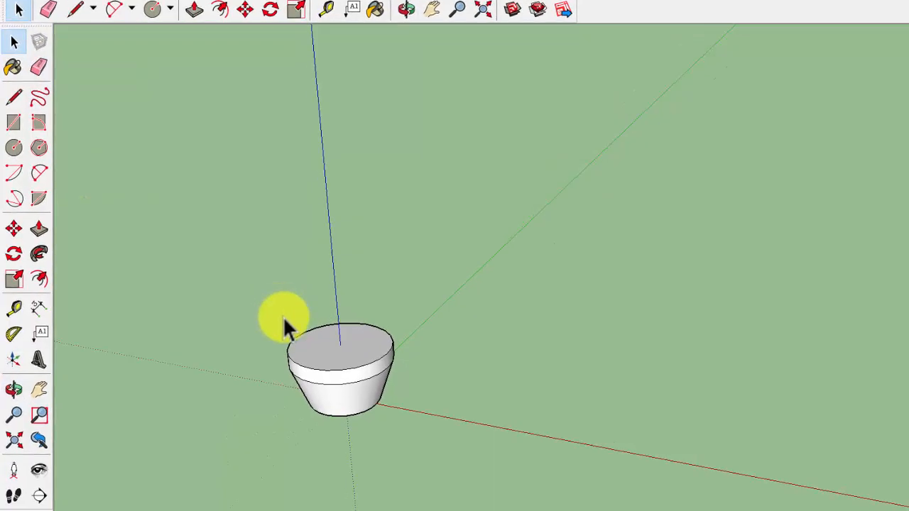
{"action": "left_click", "coordinate": [349, 335]}
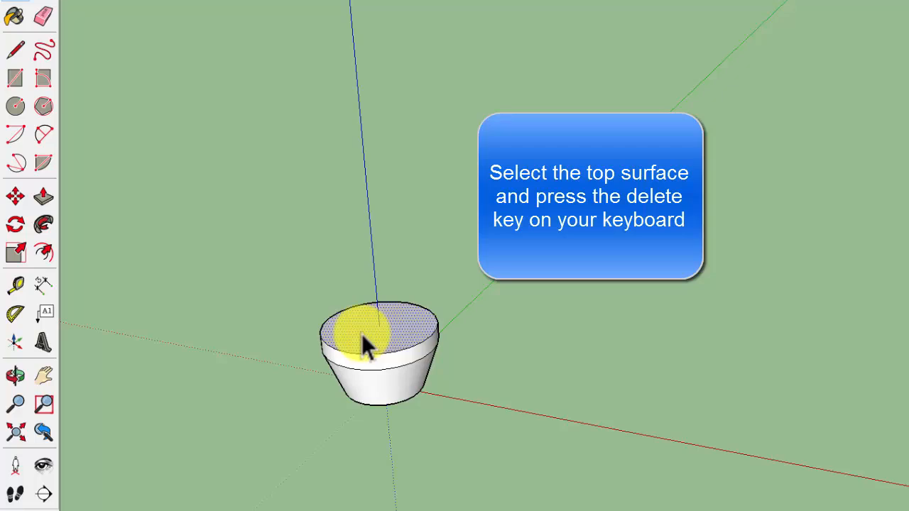
{"action": "key", "text": "Delete"}
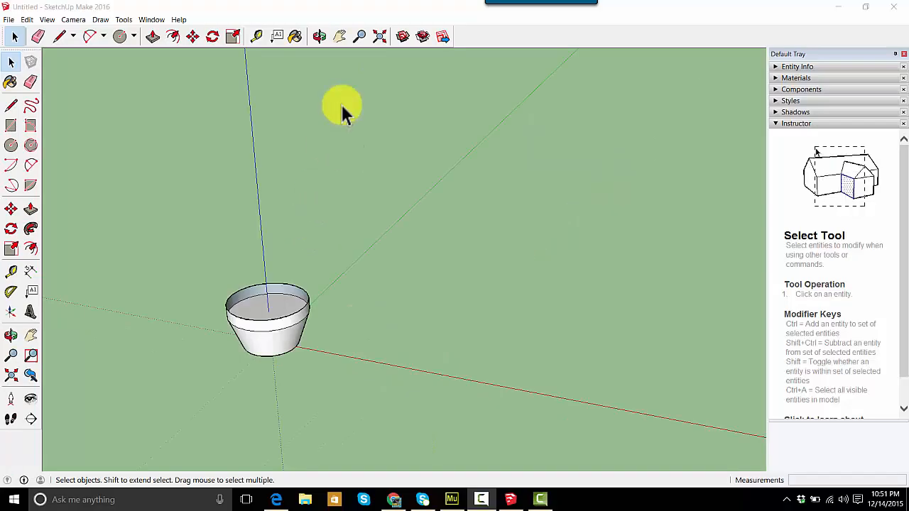
- Select all of the pot's geometry, make it a group, and clear the selection
{"action": "left_click", "coordinate": [320, 37]}
{"action": "left_click_drag", "start_coordinate": [324, 122], "coordinate": [325, 109]}
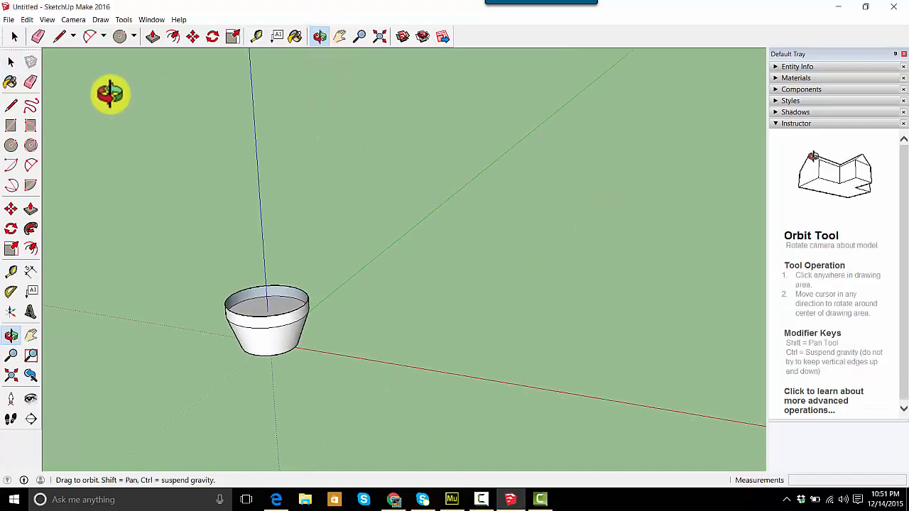
{"action": "left_click", "coordinate": [11, 62]}
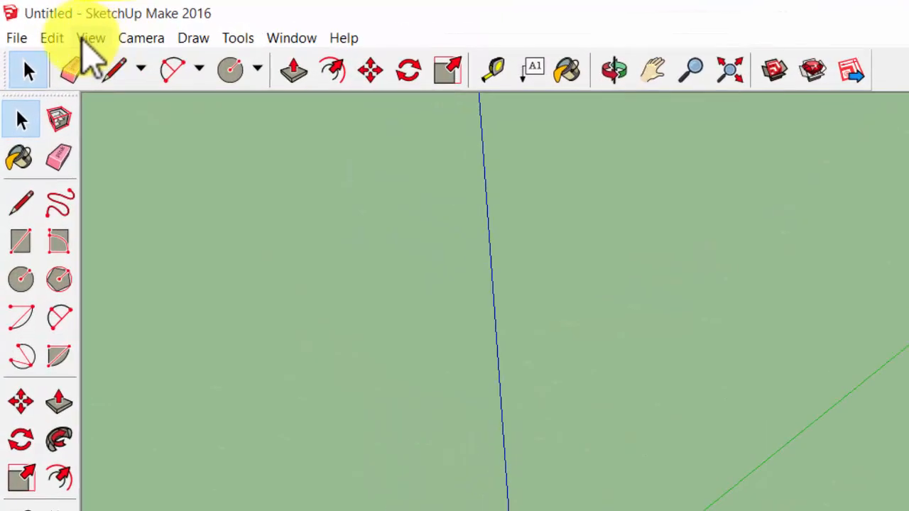
{"action": "left_click", "coordinate": [57, 39]}
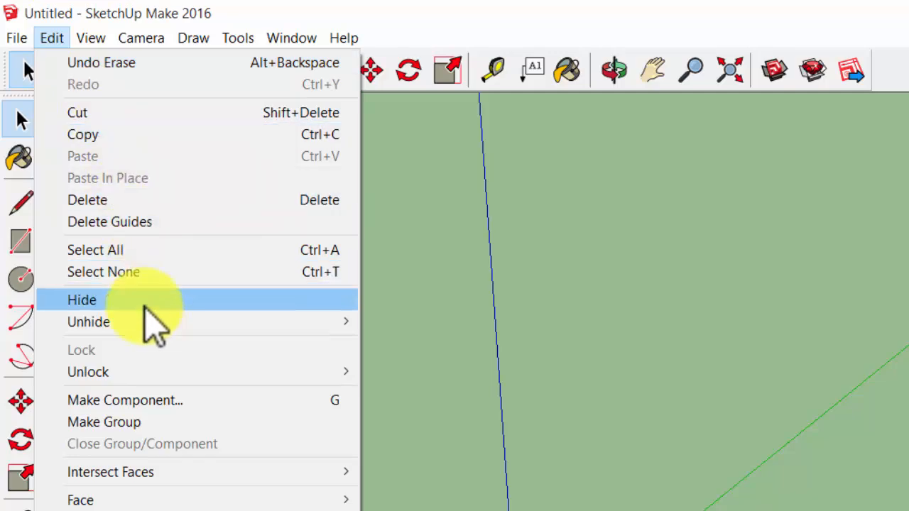
{"action": "mouse_move", "coordinate": [146, 324]}
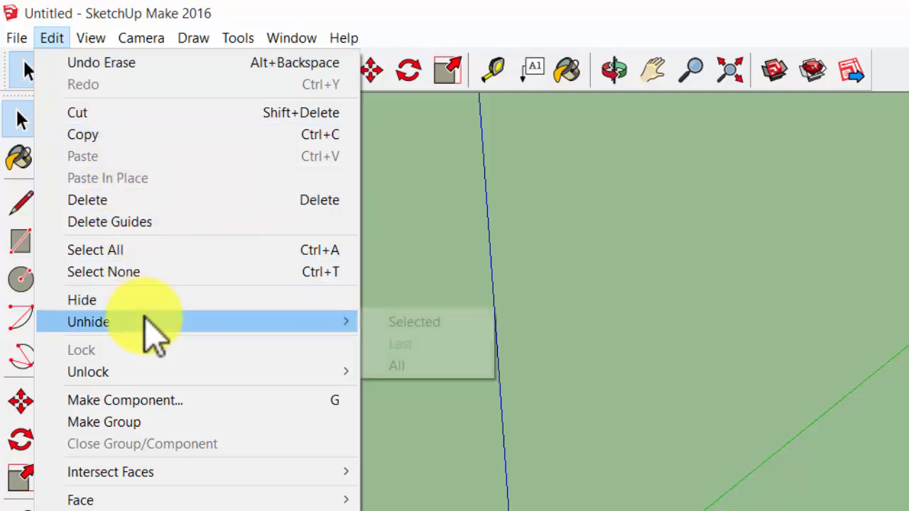
{"action": "left_click", "coordinate": [142, 250]}
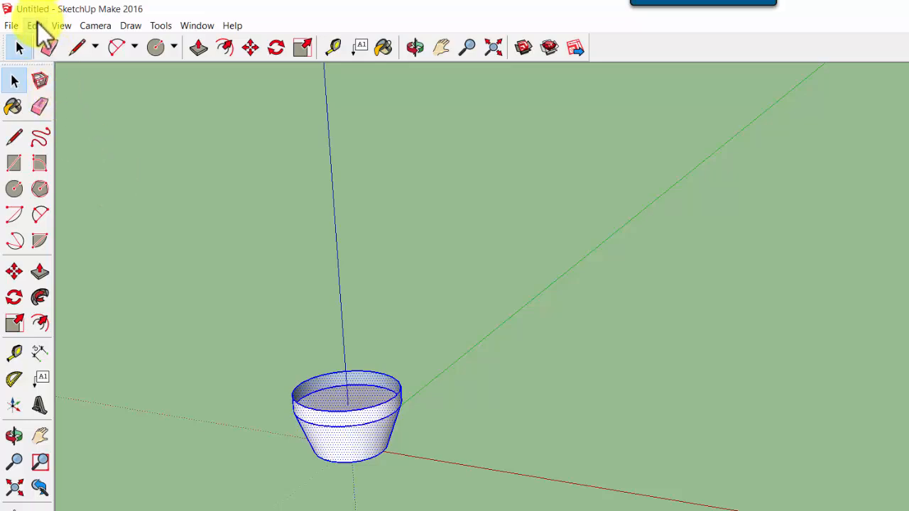
{"action": "left_click", "coordinate": [35, 25]}
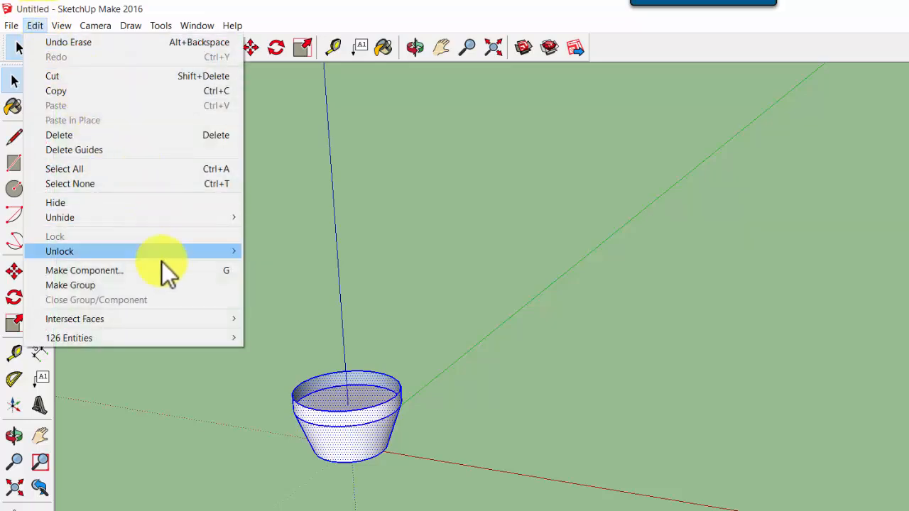
{"action": "left_click", "coordinate": [176, 291]}
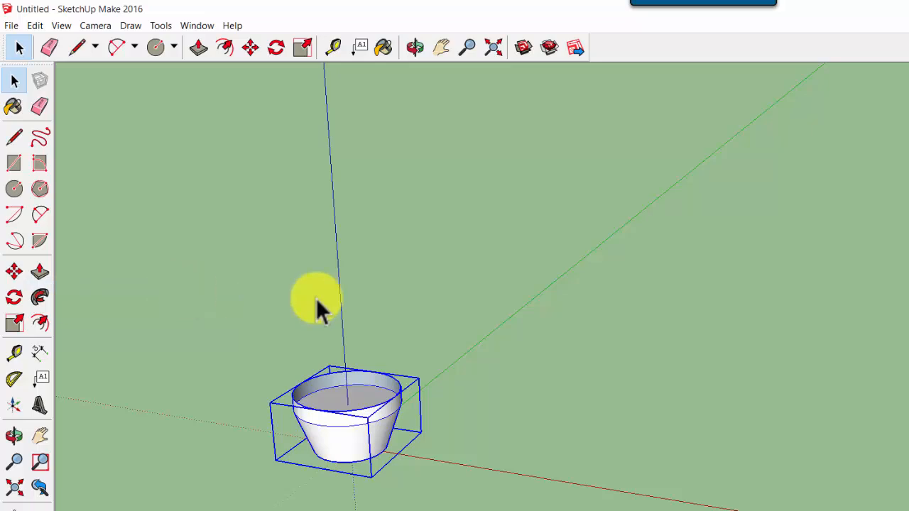
{"action": "left_click", "coordinate": [542, 342]}
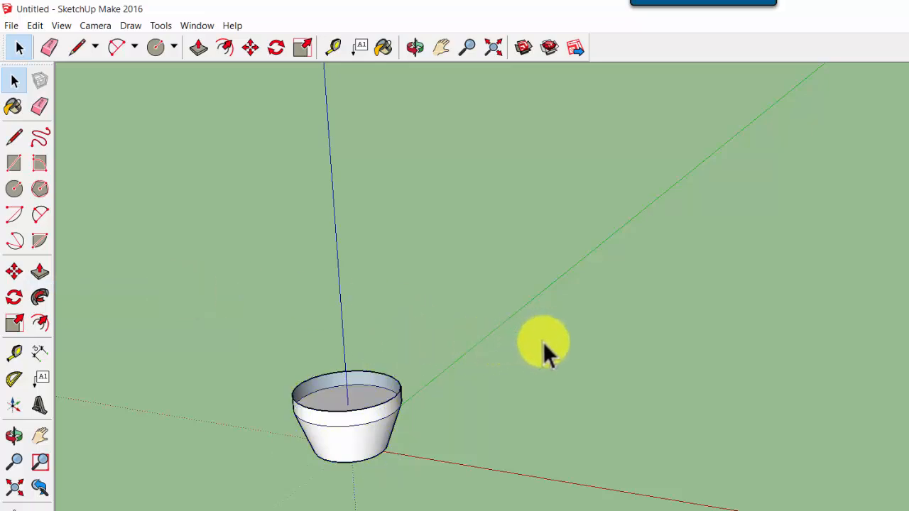
- Draw a small circle centred on the pot's inner surface, about a third as wide as that surface
{"action": "left_click", "coordinate": [415, 48]}
{"action": "left_click_drag", "start_coordinate": [434, 101], "coordinate": [449, 191]}
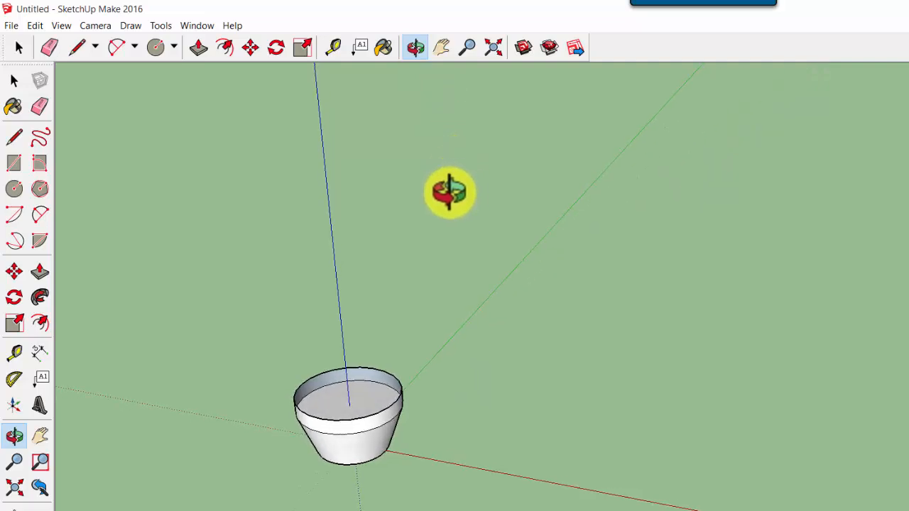
{"action": "left_click", "coordinate": [15, 190]}
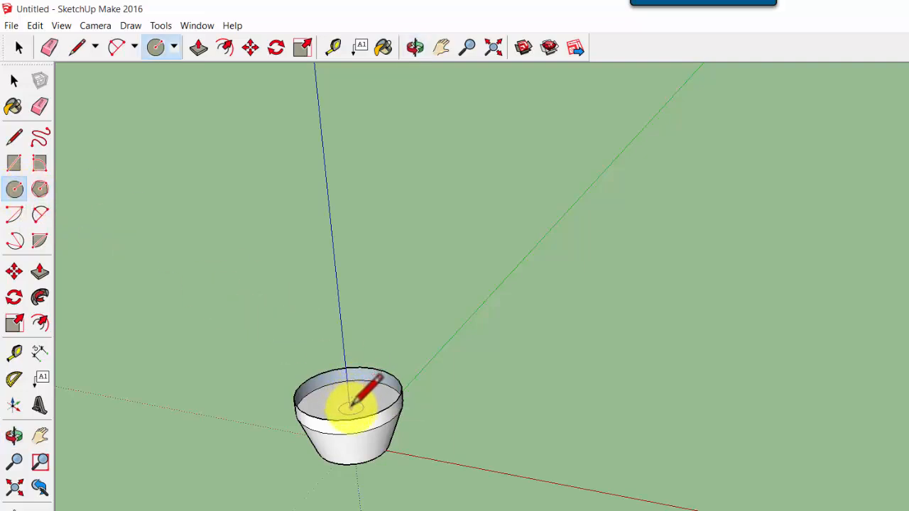
{"action": "left_click", "coordinate": [415, 49]}
{"action": "left_click_drag", "start_coordinate": [455, 203], "coordinate": [438, 320]}
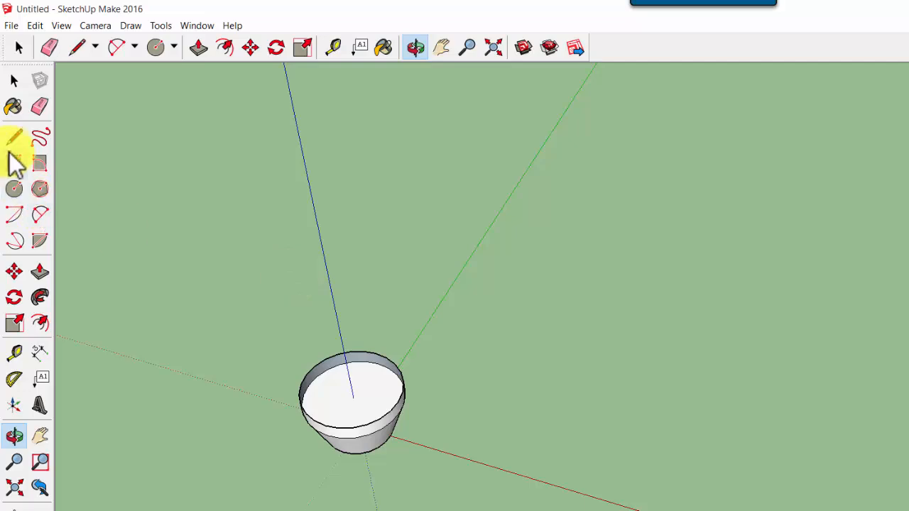
{"action": "left_click", "coordinate": [15, 189]}
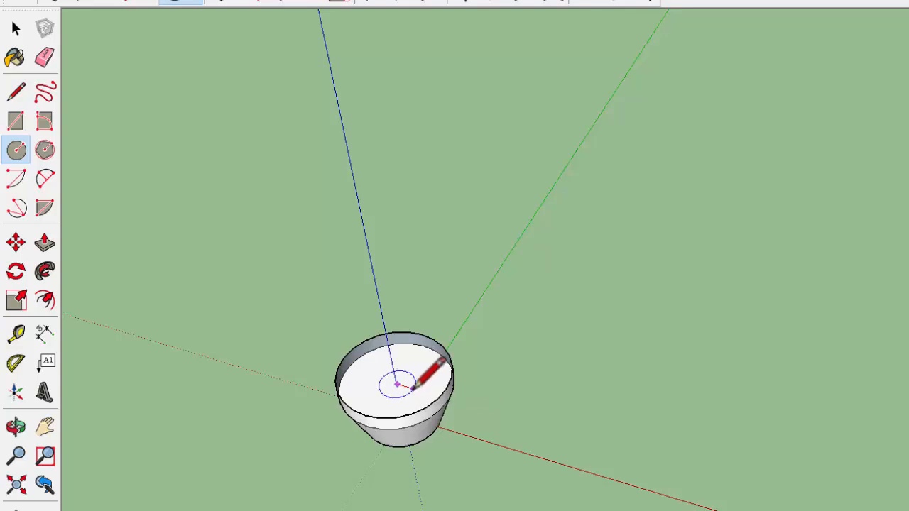
{"action": "left_click", "coordinate": [415, 388]}
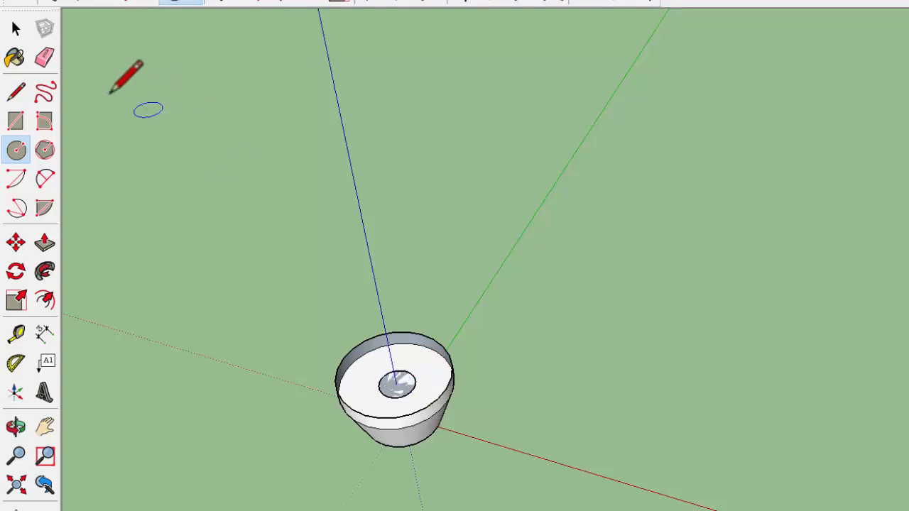
- Pull the small circle inside the pot straight up with Push/Pull into a cylinder about twice as tall as it is wide
{"action": "left_click", "coordinate": [47, 242]}
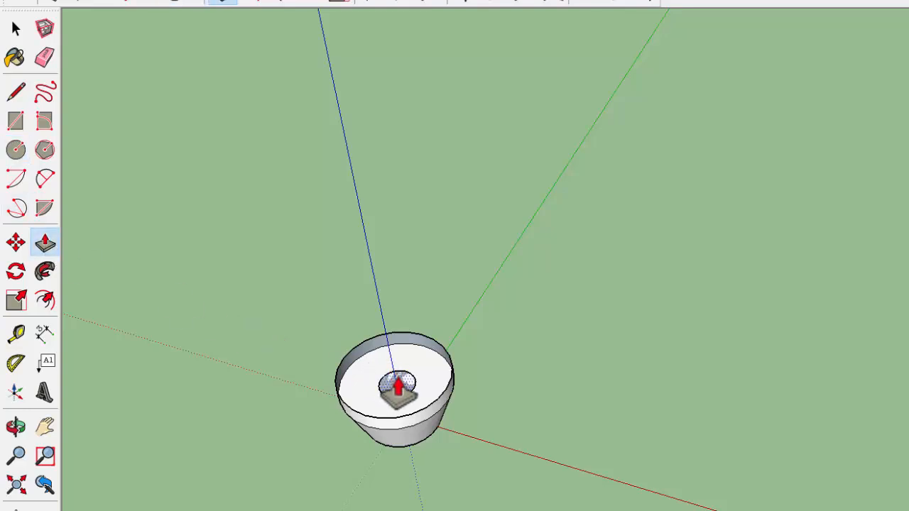
{"action": "left_click_drag", "start_coordinate": [398, 387], "coordinate": [379, 339]}
{"action": "left_click", "coordinate": [467, 55]}
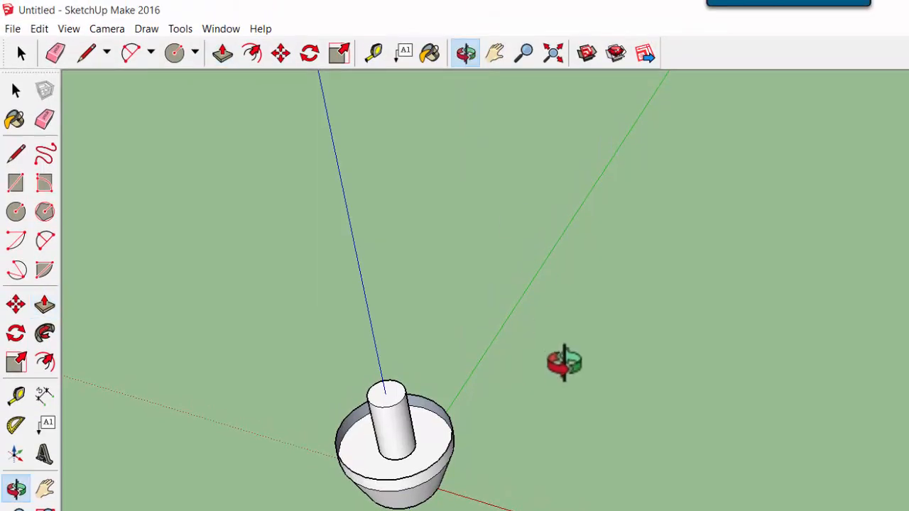
{"action": "left_click_drag", "start_coordinate": [565, 362], "coordinate": [648, 173]}
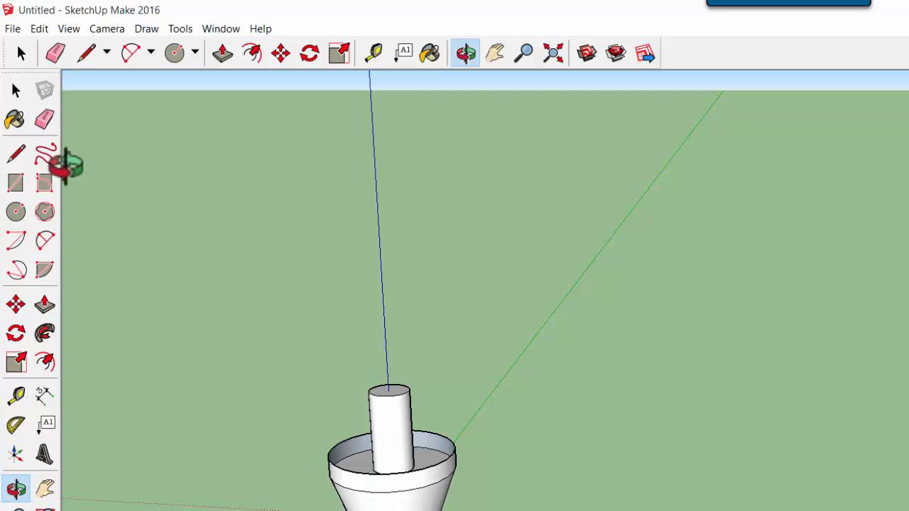
- Try to shorten the central cylinder slightly by pushing its top face down with Push/Pull
{"action": "left_click", "coordinate": [47, 313]}
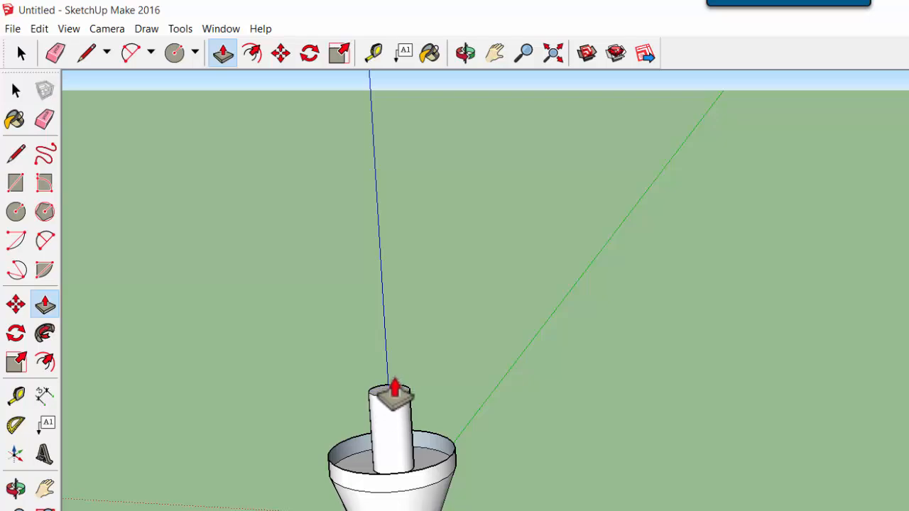
{"action": "left_click", "coordinate": [466, 56]}
{"action": "left_click_drag", "start_coordinate": [497, 168], "coordinate": [497, 254]}
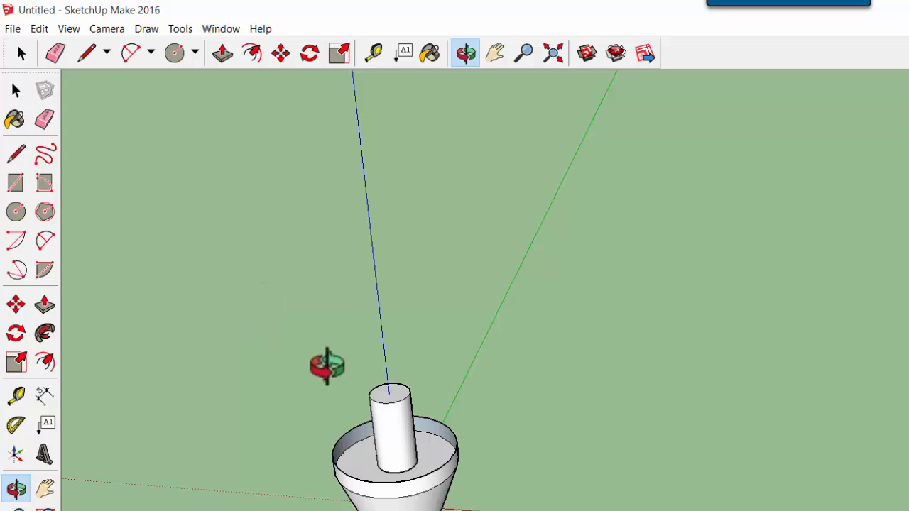
{"action": "left_click", "coordinate": [44, 305]}
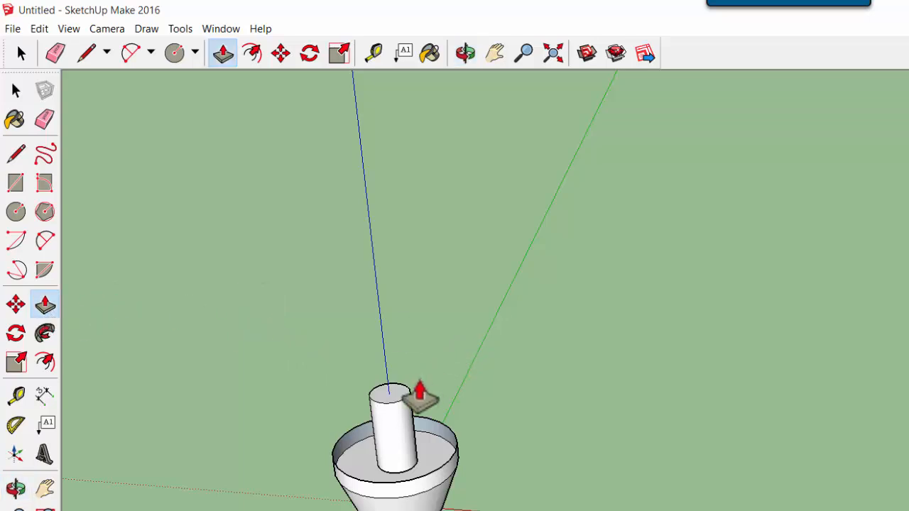
{"action": "left_click", "coordinate": [391, 400]}
{"action": "left_click", "coordinate": [394, 410]}
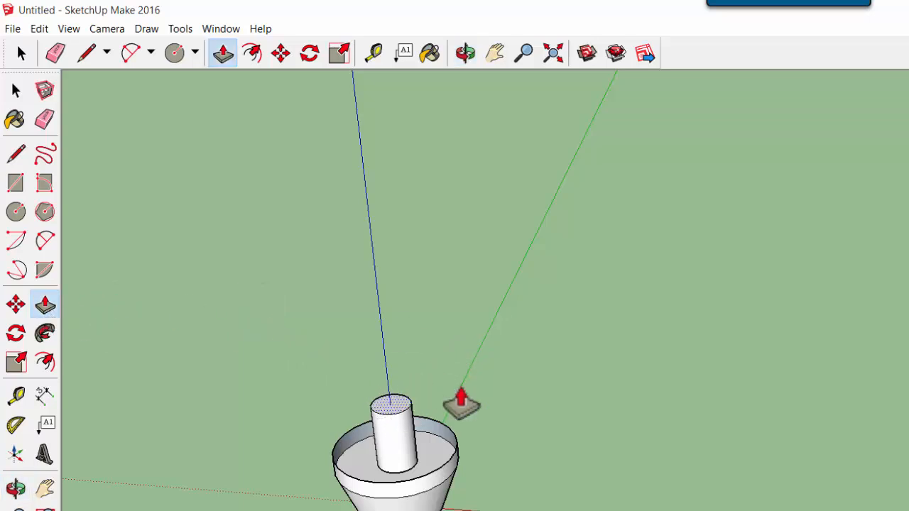
- Select all geometry connected to the central cylinder's top face and make it a group
{"action": "left_click", "coordinate": [16, 91]}
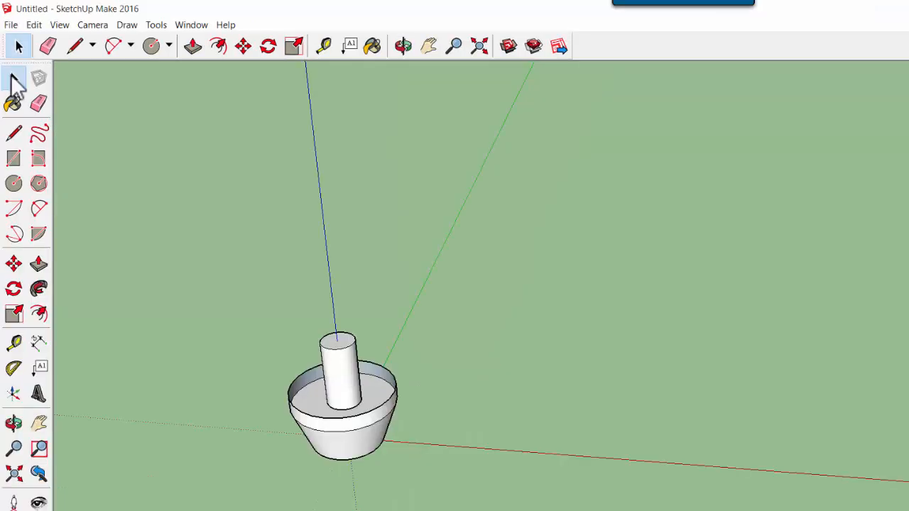
{"action": "right_click", "coordinate": [341, 342]}
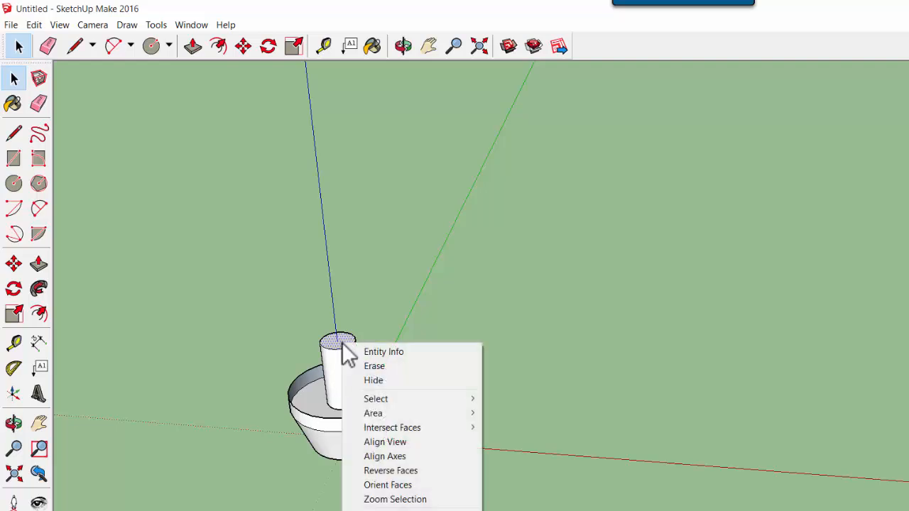
{"action": "mouse_move", "coordinate": [394, 401]}
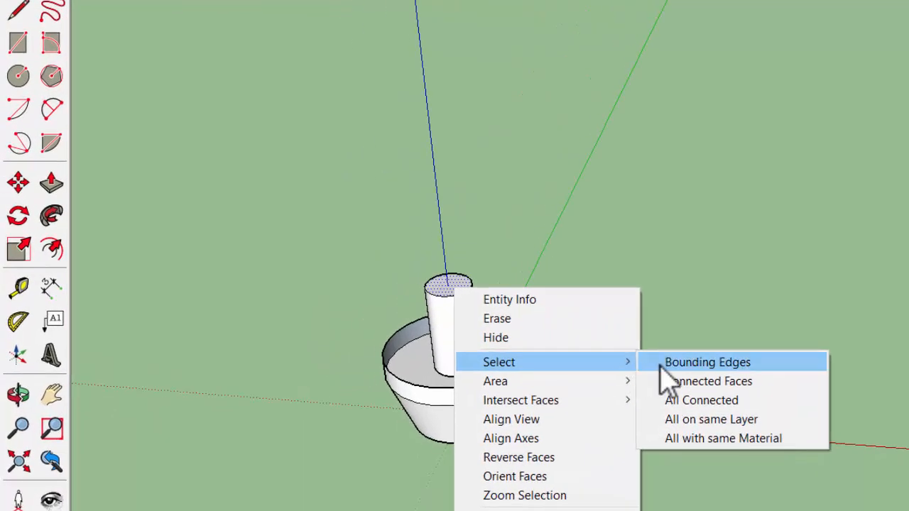
{"action": "left_click", "coordinate": [672, 401]}
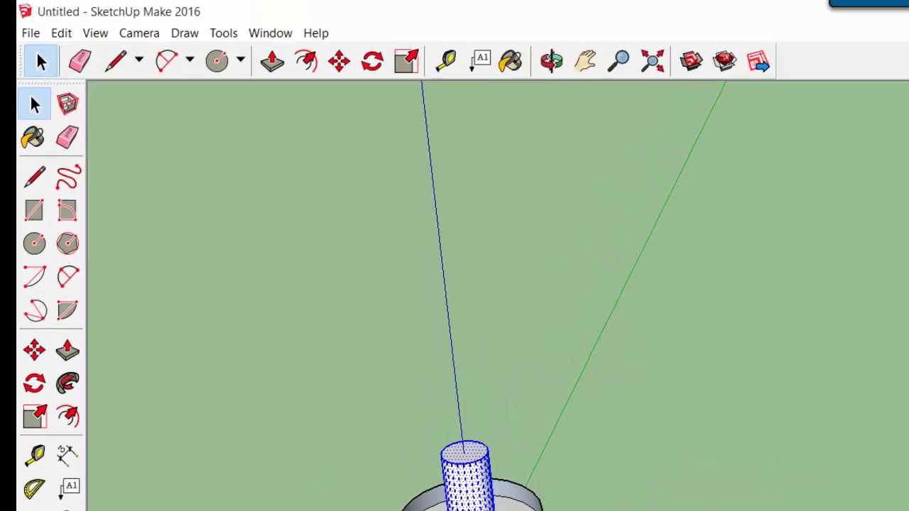
{"action": "left_click", "coordinate": [62, 32]}
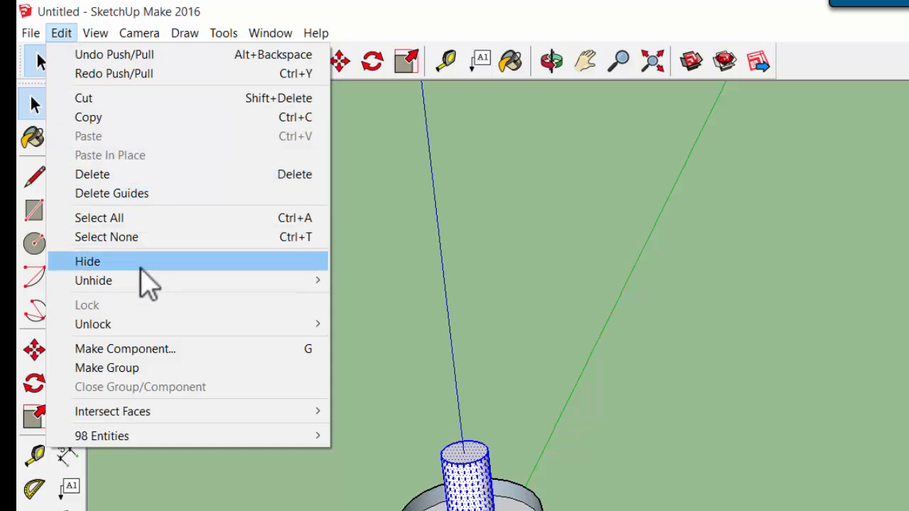
{"action": "left_click", "coordinate": [149, 369]}
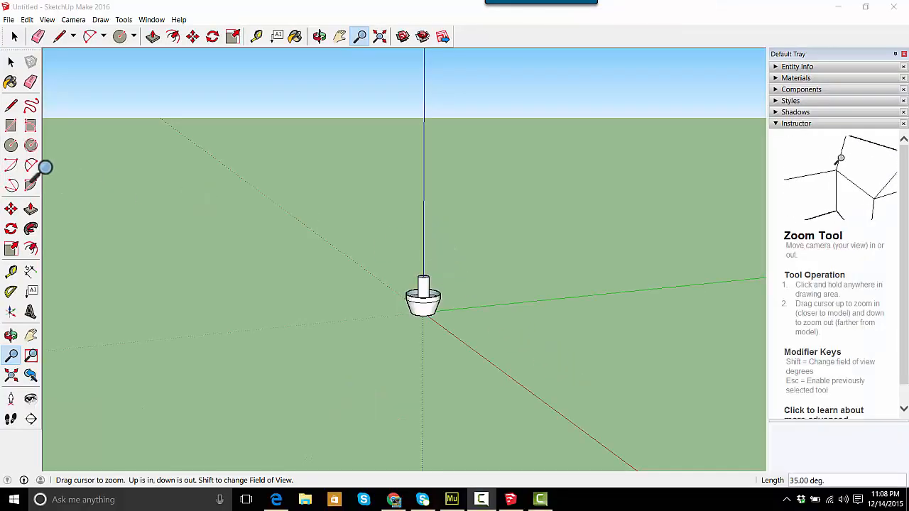
- Draw a large horizontal circle centred on the top of the trunk cylinder, about four times as wide as the pot's rim
{"action": "left_click", "coordinate": [11, 145]}
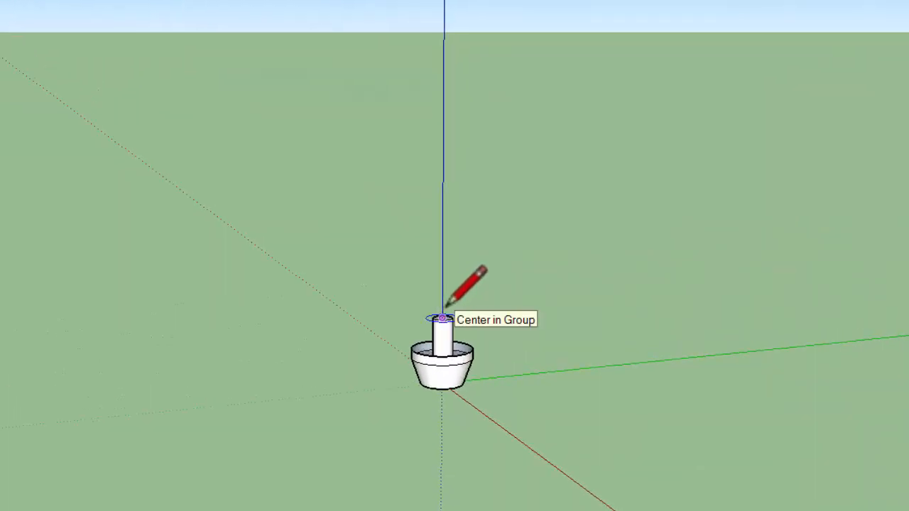
{"action": "left_click", "coordinate": [444, 314]}
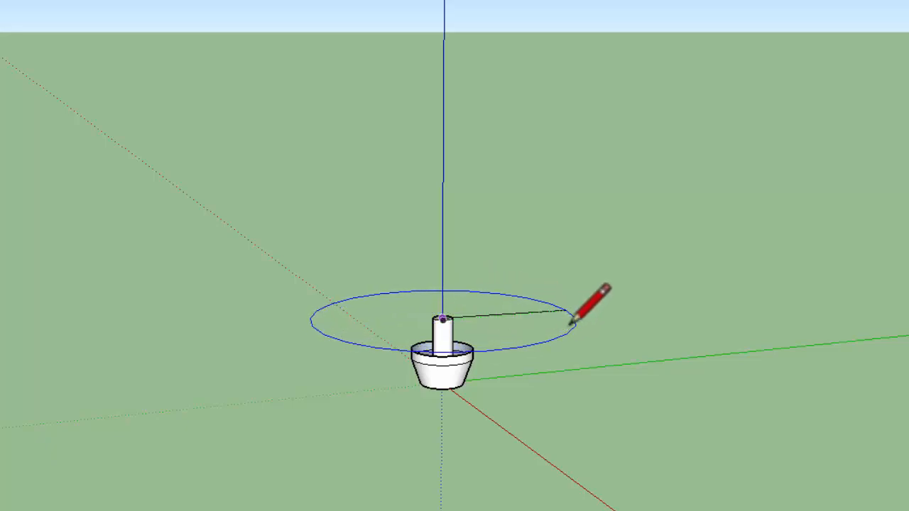
{"action": "left_click", "coordinate": [567, 324]}
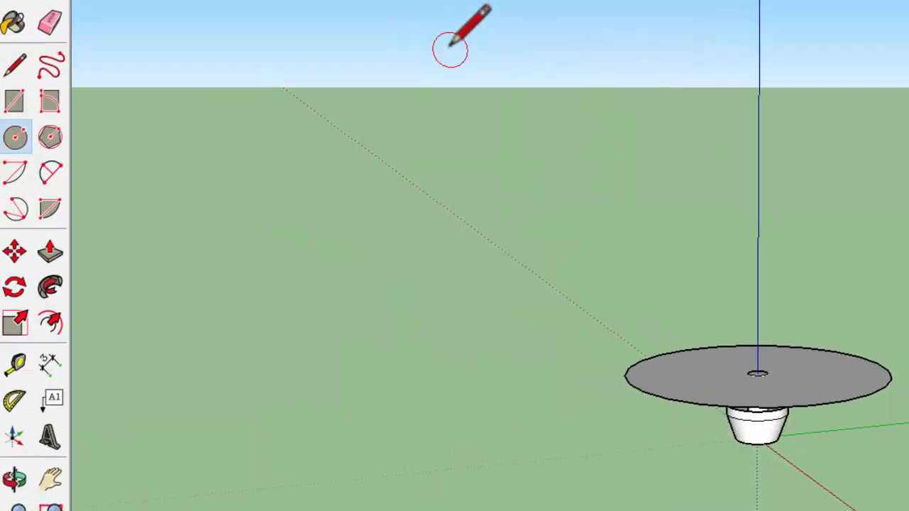
- Pull the large circle straight up with Push/Pull into a cylinder about two-thirds as tall as it is wide
{"action": "left_click", "coordinate": [73, 255]}
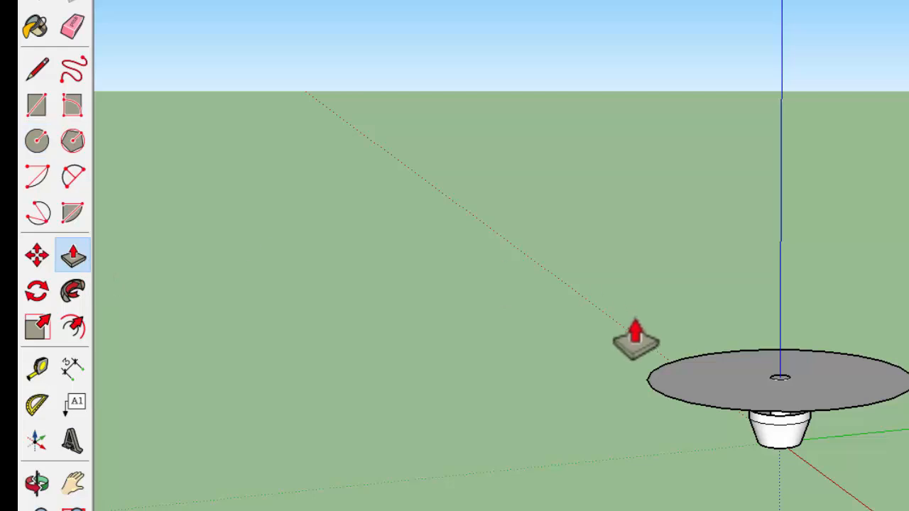
{"action": "left_click", "coordinate": [740, 387]}
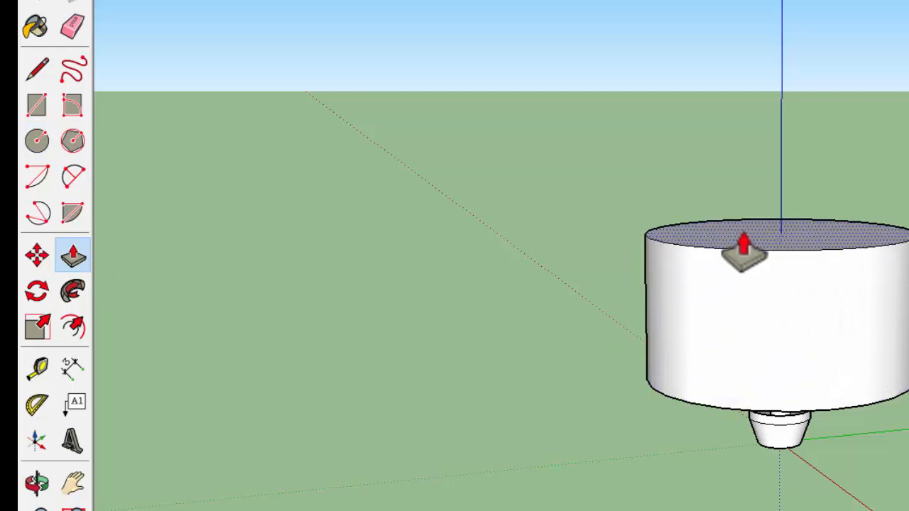
{"action": "left_click", "coordinate": [679, 206]}
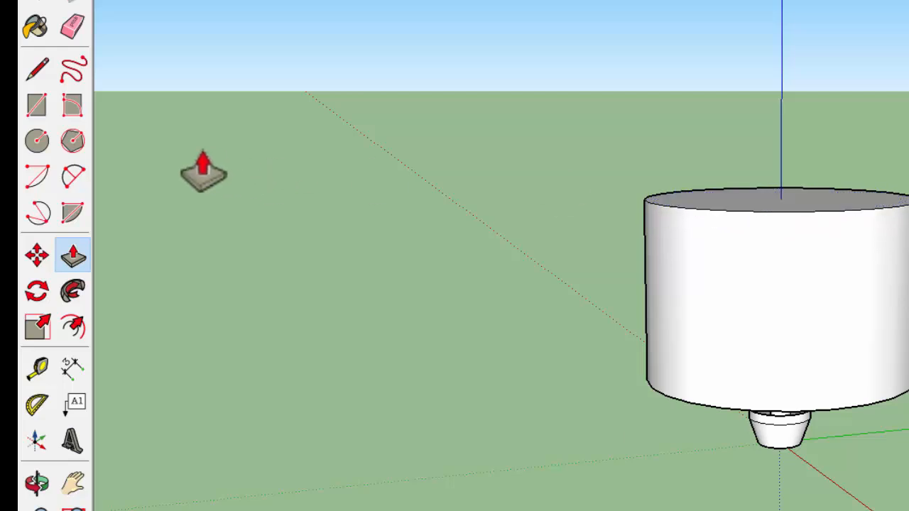
- Taper the large cylinder into a cone by moving its top edge's endpoint in to the centre of the top face
{"action": "left_click", "coordinate": [39, 254]}
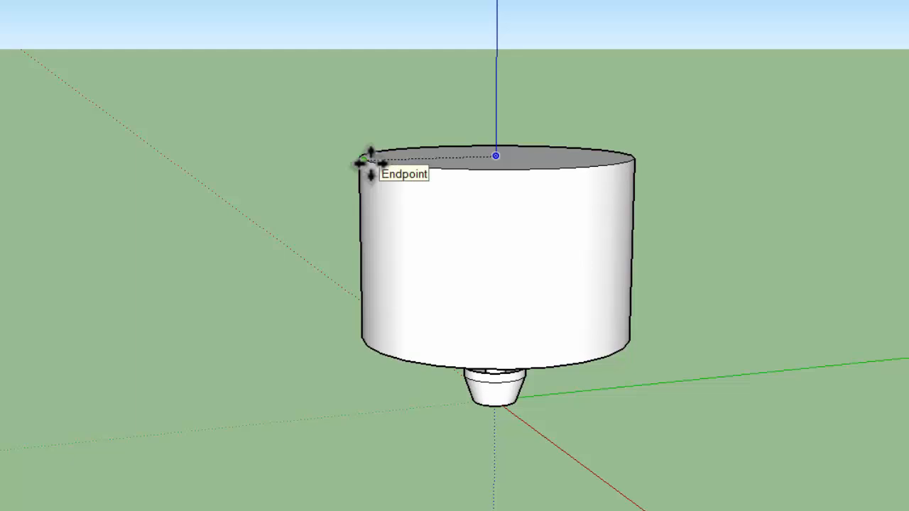
{"action": "left_click_drag", "start_coordinate": [370, 163], "coordinate": [492, 149]}
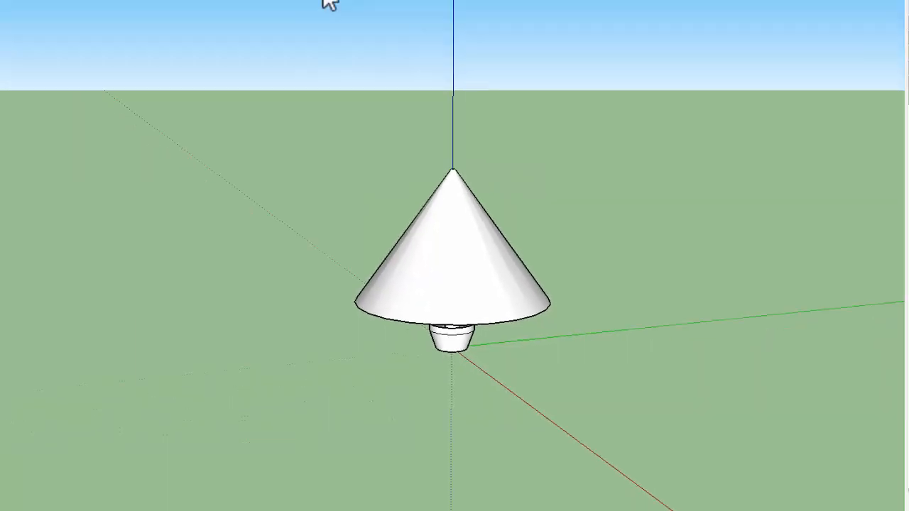
{"action": "left_click", "coordinate": [319, 36]}
{"action": "mouse_move", "coordinate": [337, 257]}
{"action": "left_mouse_down"}
{"action": "mouse_move", "coordinate": [324, 197]}
{"action": "mouse_move", "coordinate": [304, 227]}
{"action": "mouse_move", "coordinate": [243, 216]}
{"action": "mouse_move", "coordinate": [211, 223]}
{"action": "left_mouse_up"}
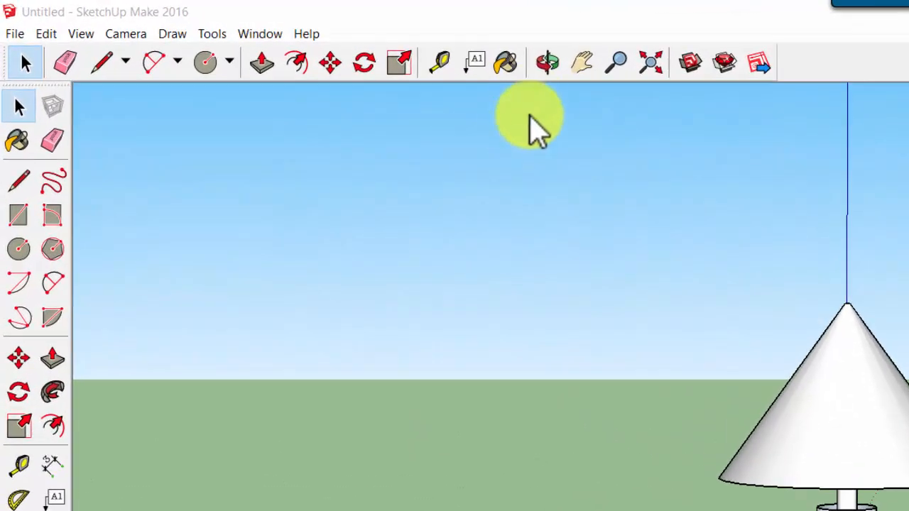
- Paint the cone with the 0077_DarkGreen material from the Colors-Named collection
{"action": "left_click", "coordinate": [511, 67]}
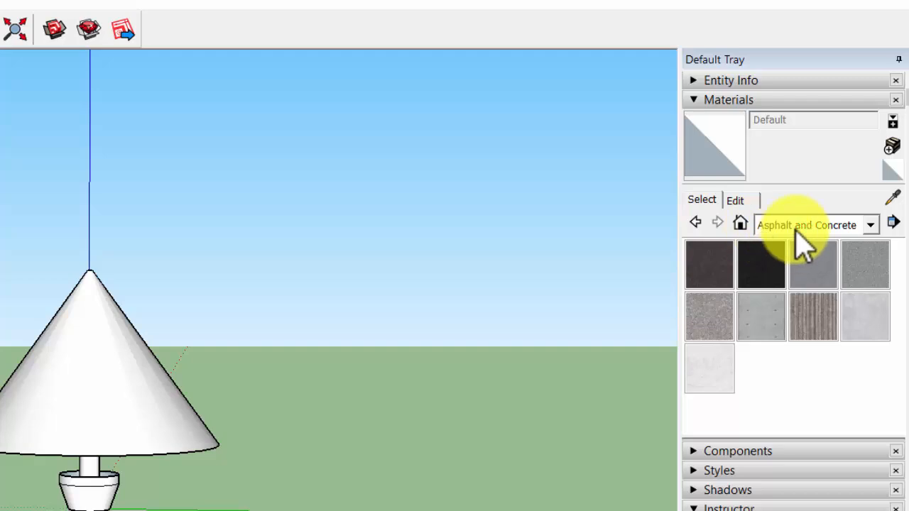
{"action": "left_click", "coordinate": [796, 225]}
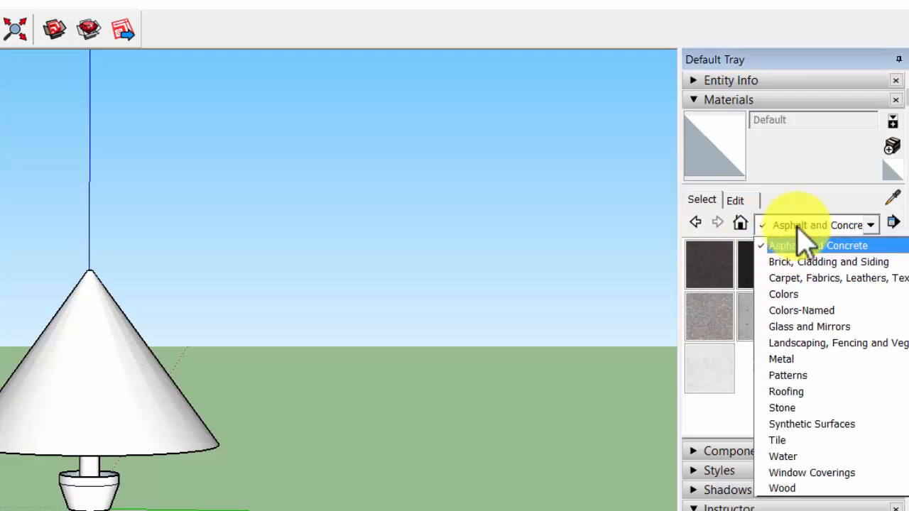
{"action": "left_click", "coordinate": [813, 311]}
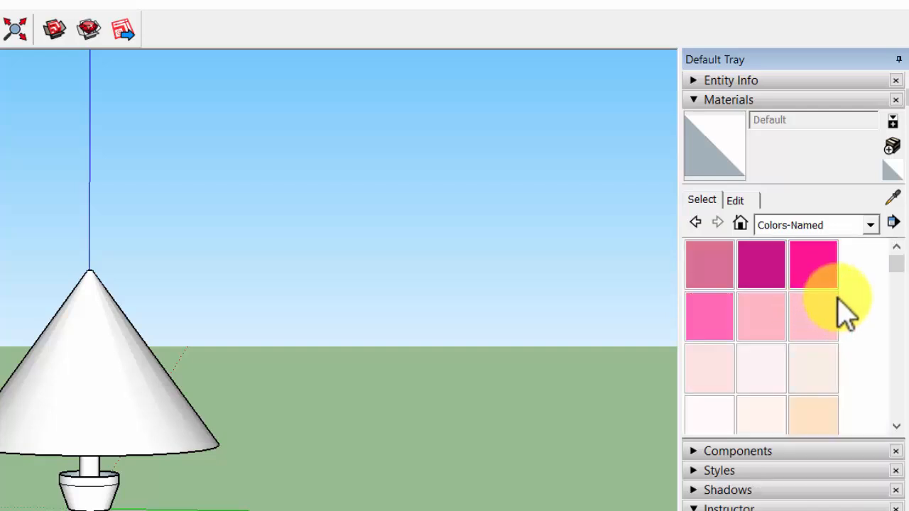
{"action": "left_click_drag", "start_coordinate": [893, 269], "coordinate": [895, 347]}
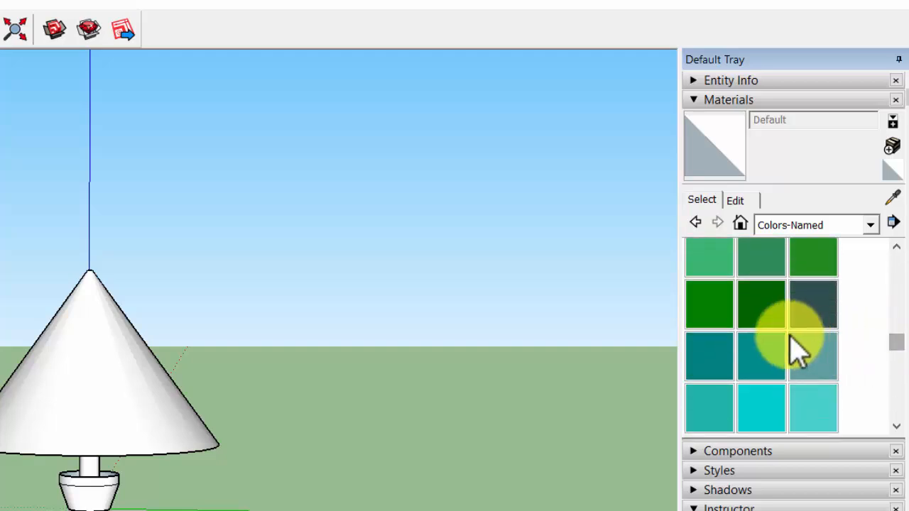
{"action": "left_click", "coordinate": [768, 325]}
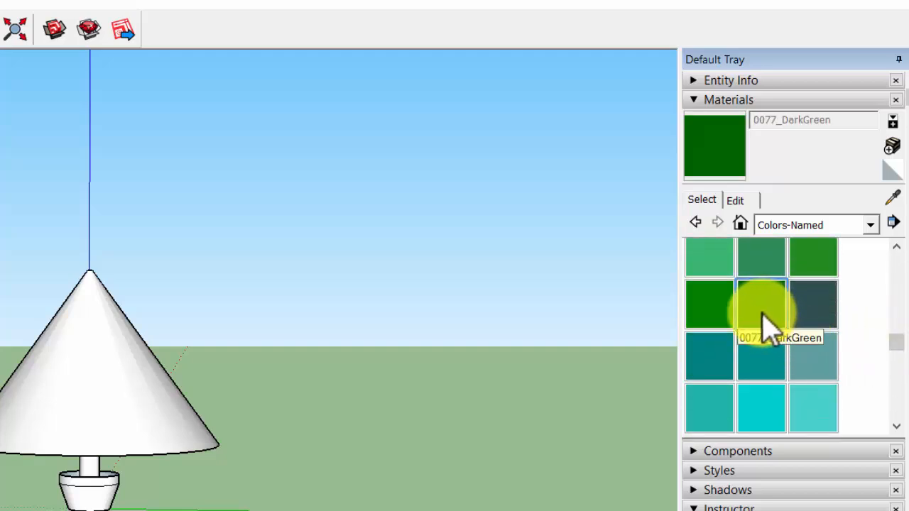
{"action": "left_click", "coordinate": [124, 346]}
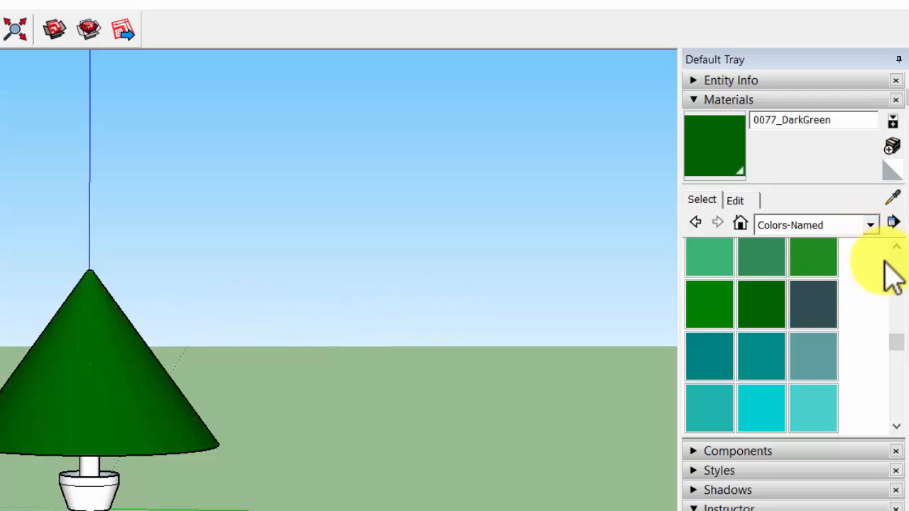
- Paint the trunk cylinder with the 0043_SaddleBrown material from the Colors-Named collection
{"action": "left_click_drag", "start_coordinate": [903, 340], "coordinate": [899, 304]}
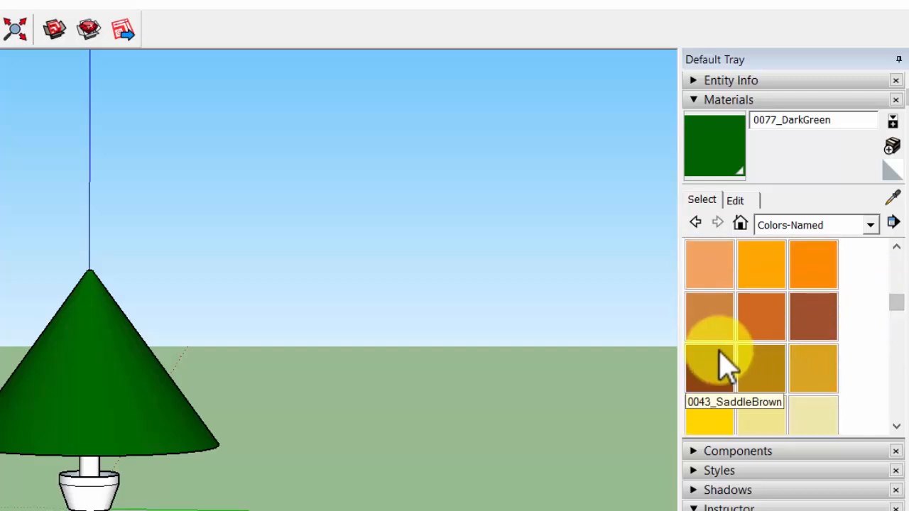
{"action": "left_click", "coordinate": [696, 368]}
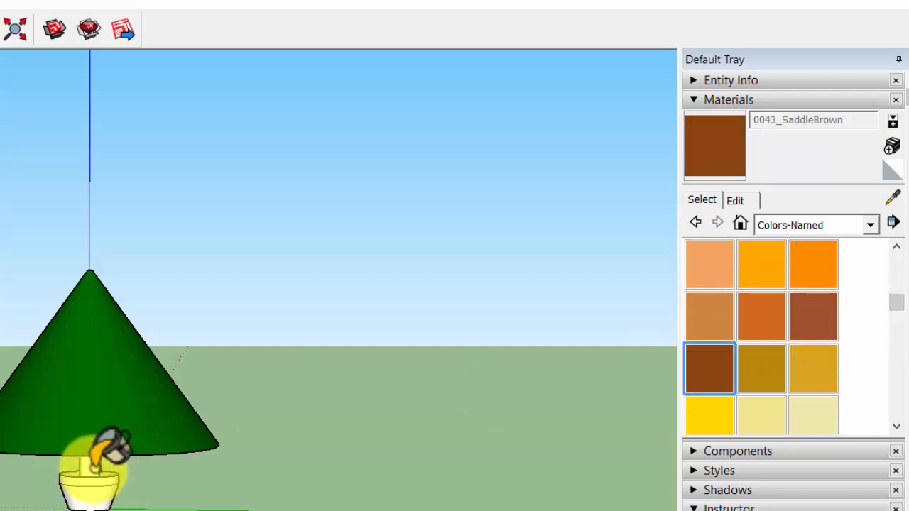
{"action": "left_click", "coordinate": [91, 465]}
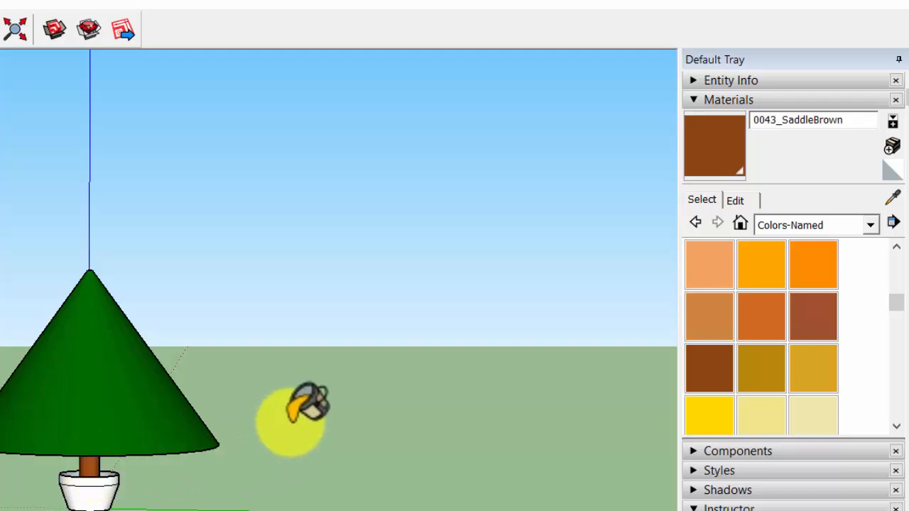